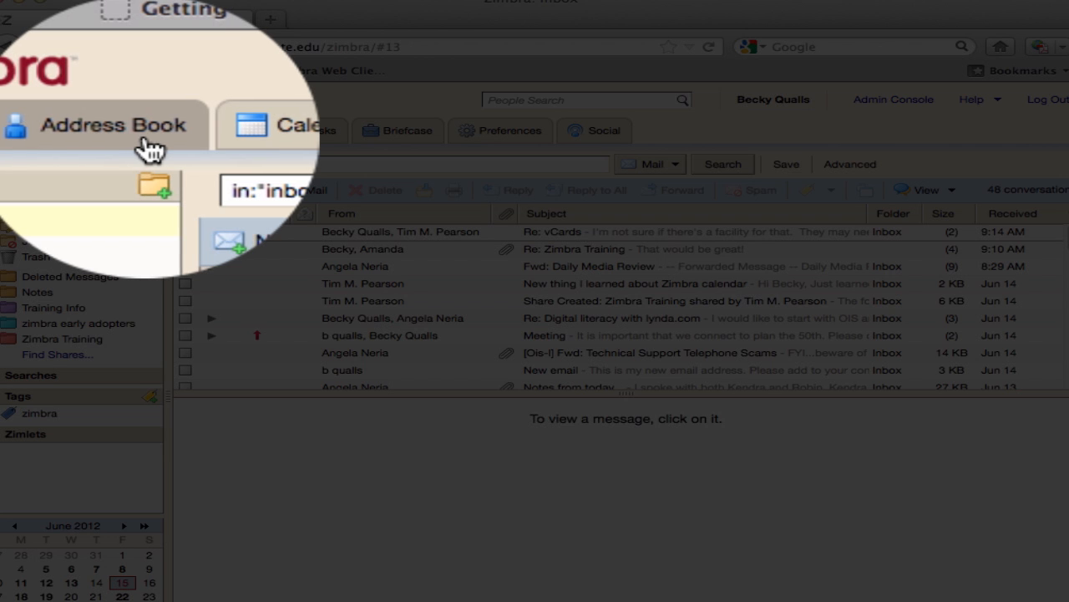
# Step: Show the Contacts list of the Address Book
pyautogui.click(128, 130)
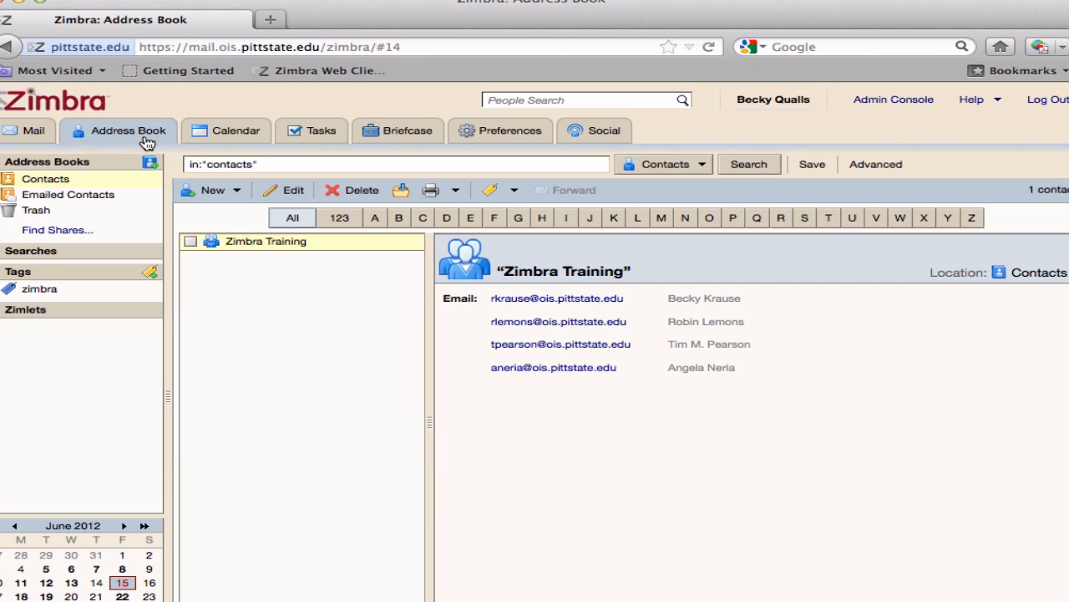
pyautogui.click(46, 179)
# Step: Create a new Contact Group from the New menu, to be named 'Zimbra Trainers'
pyautogui.click(238, 191)
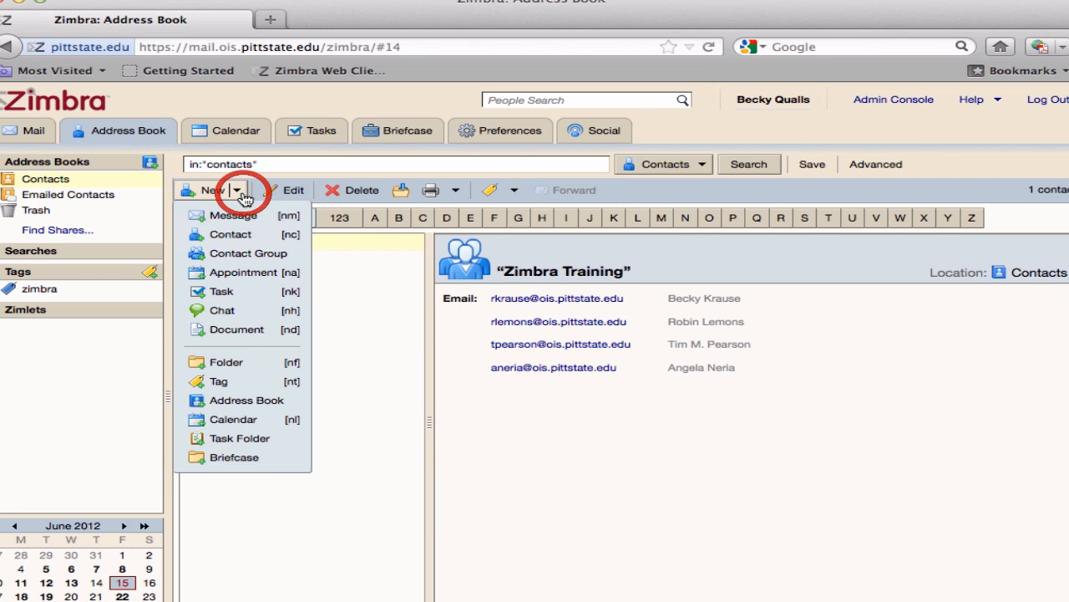
pyautogui.click(248, 253)
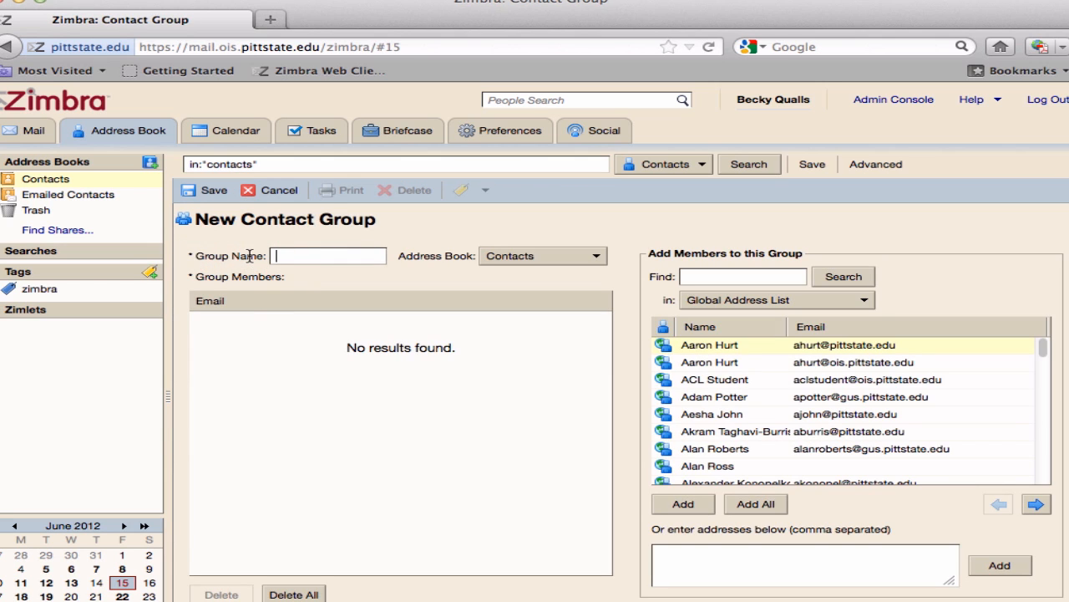
pyautogui.write('Z')
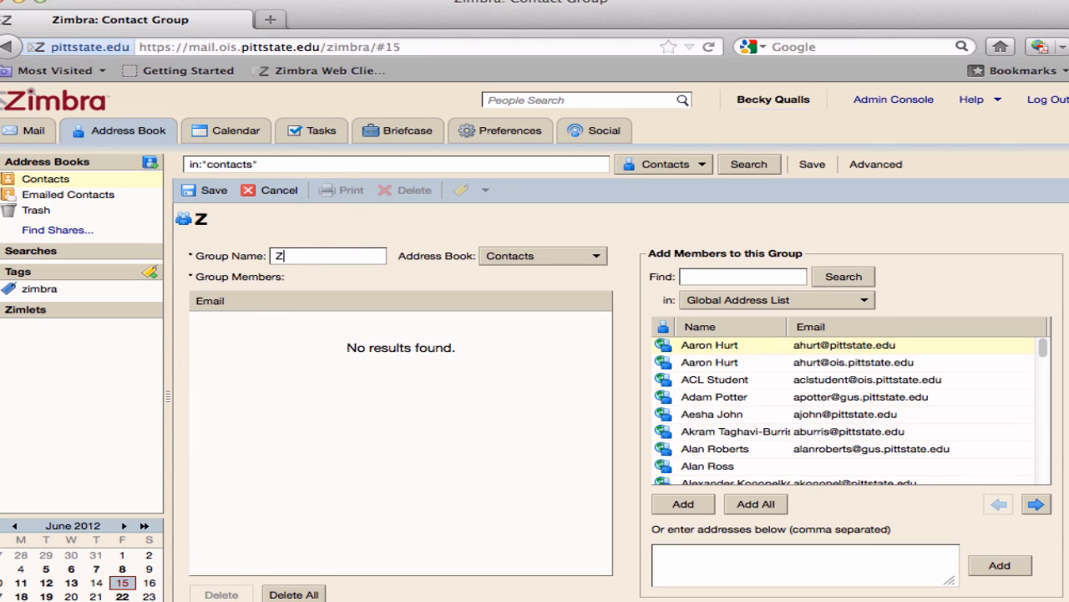
pyautogui.write('imbra Tr')
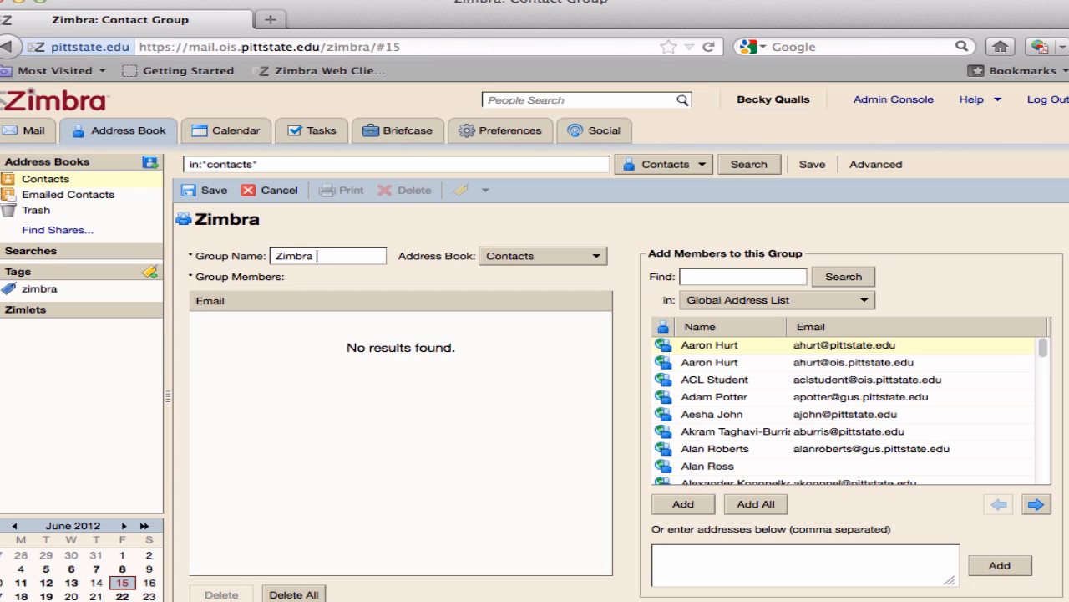
pyautogui.write('ainer')
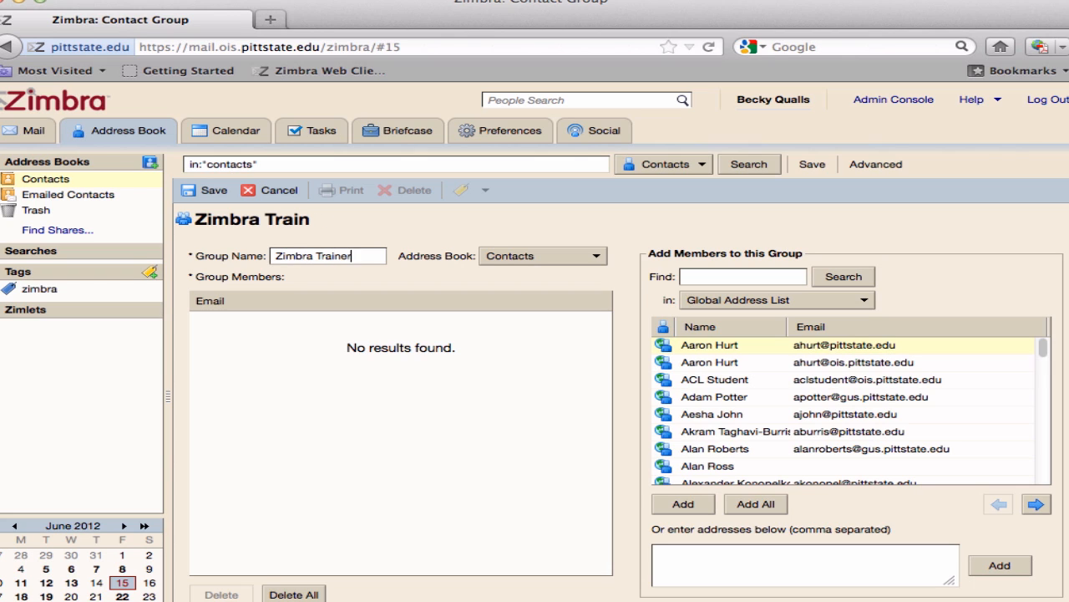
pyautogui.write('s')
pyautogui.click(717, 278)
pyautogui.write('Robin')
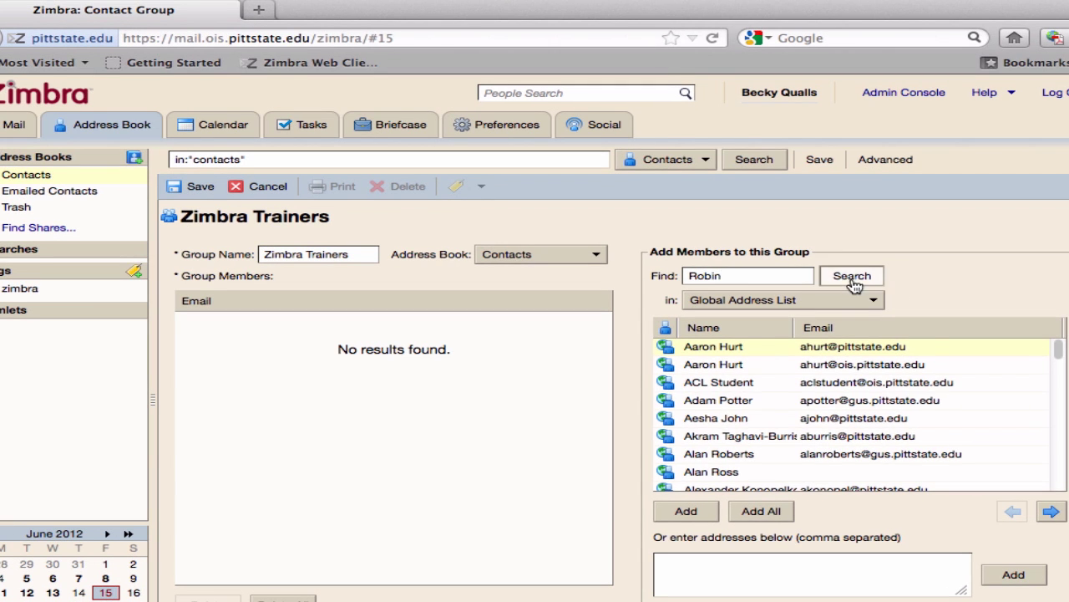
pyautogui.click(844, 277)
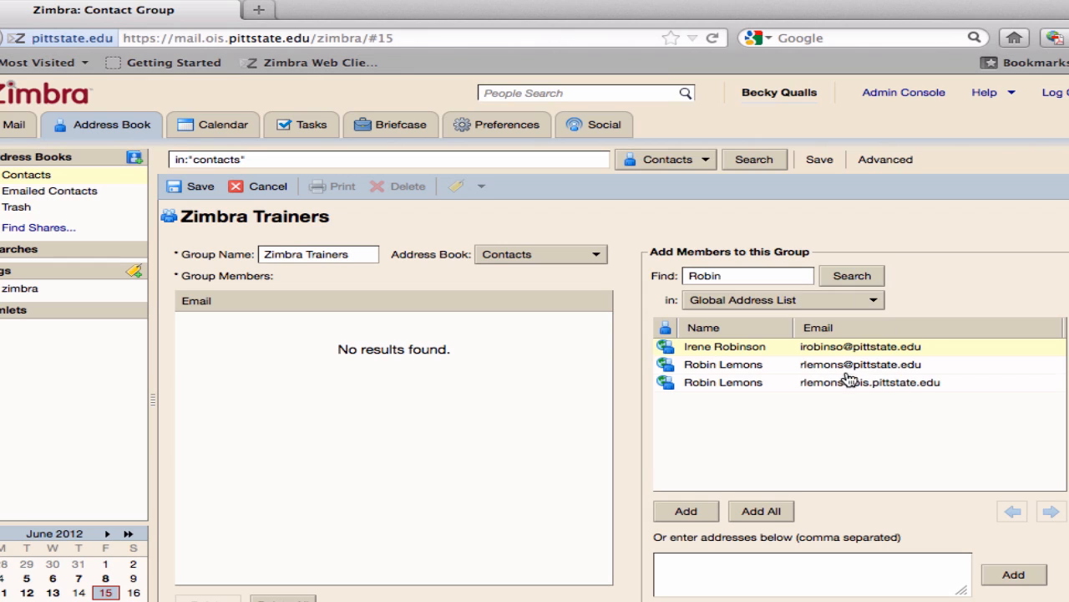
pyautogui.click(882, 349)
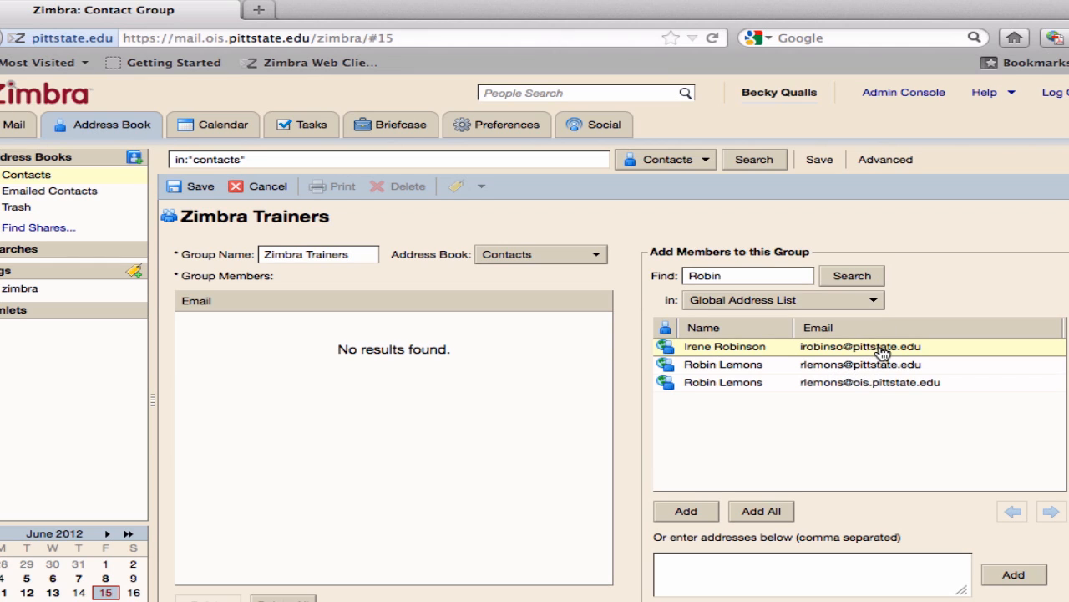
pyautogui.click(874, 384)
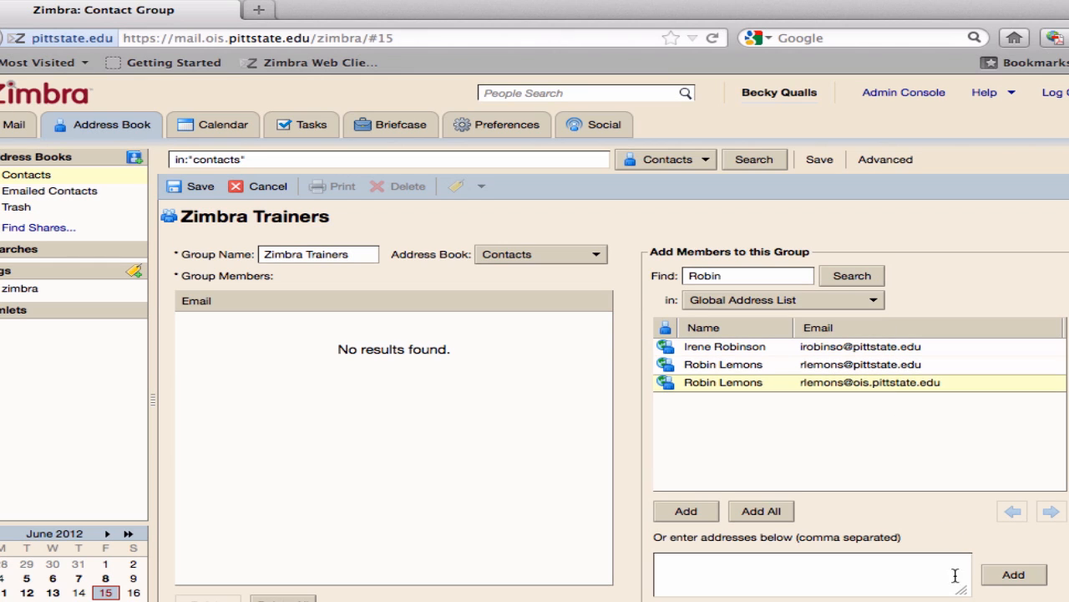
pyautogui.click(686, 511)
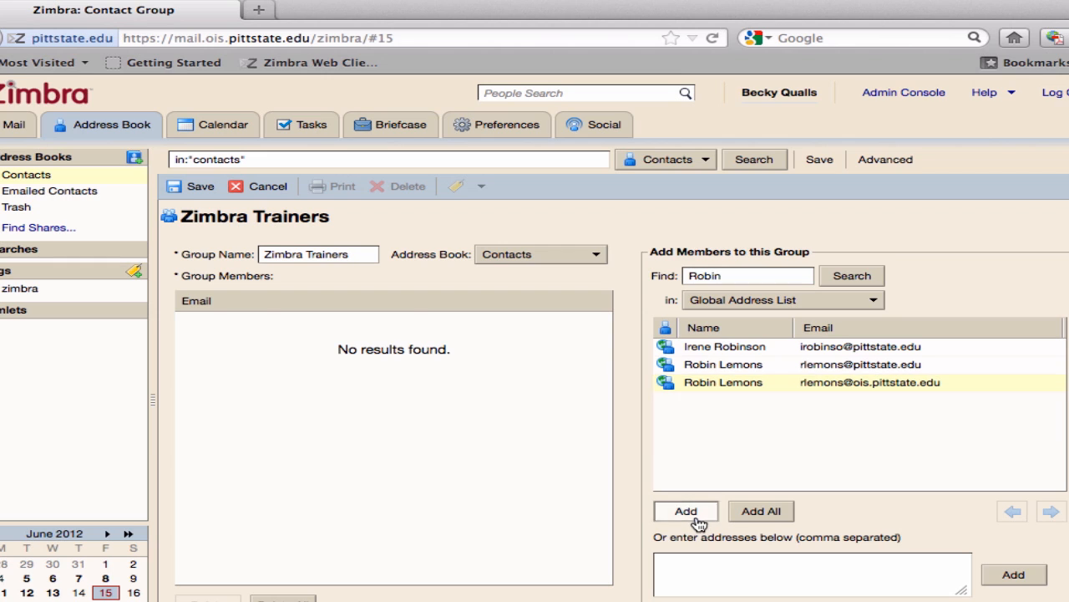
pyautogui.moveTo(751, 276); pyautogui.dragTo(669, 275)
pyautogui.write('Becky')
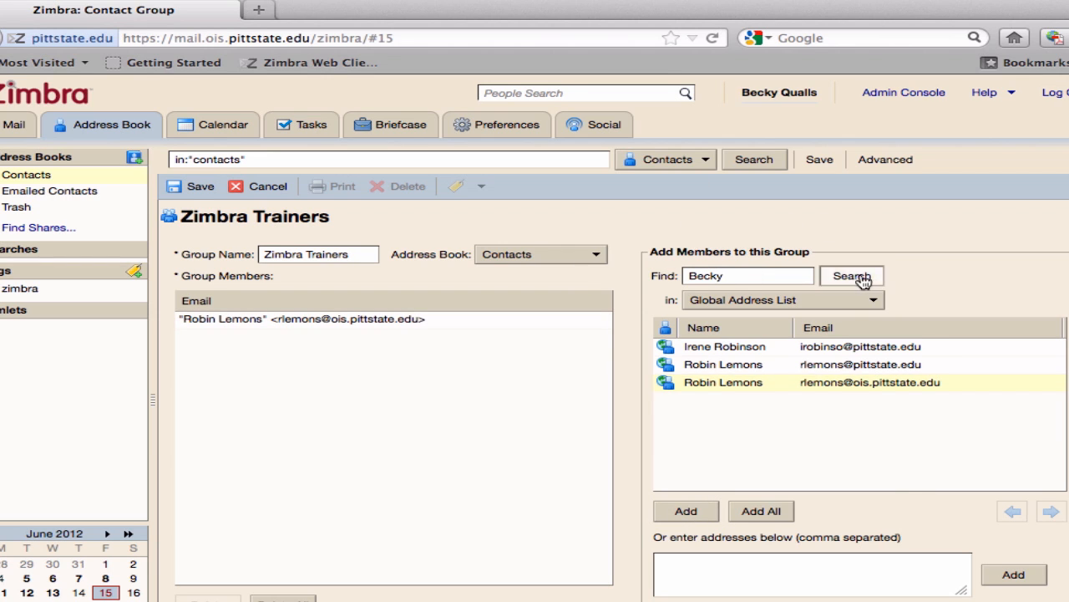
pyautogui.click(852, 276)
pyautogui.click(884, 401)
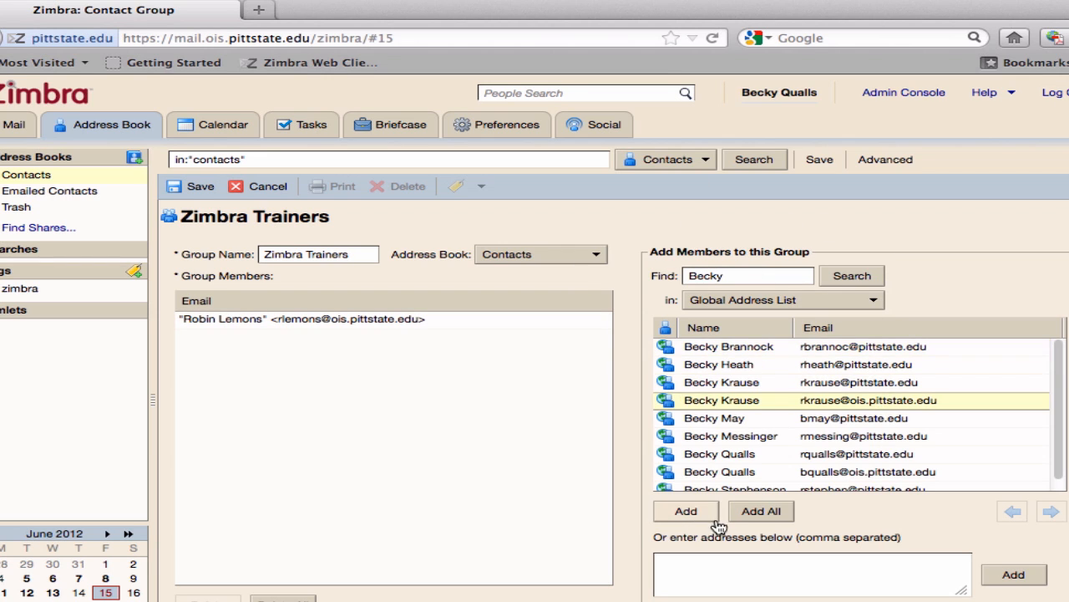
pyautogui.click(686, 510)
pyautogui.moveTo(743, 276); pyautogui.dragTo(556, 275)
pyautogui.write('Mary')
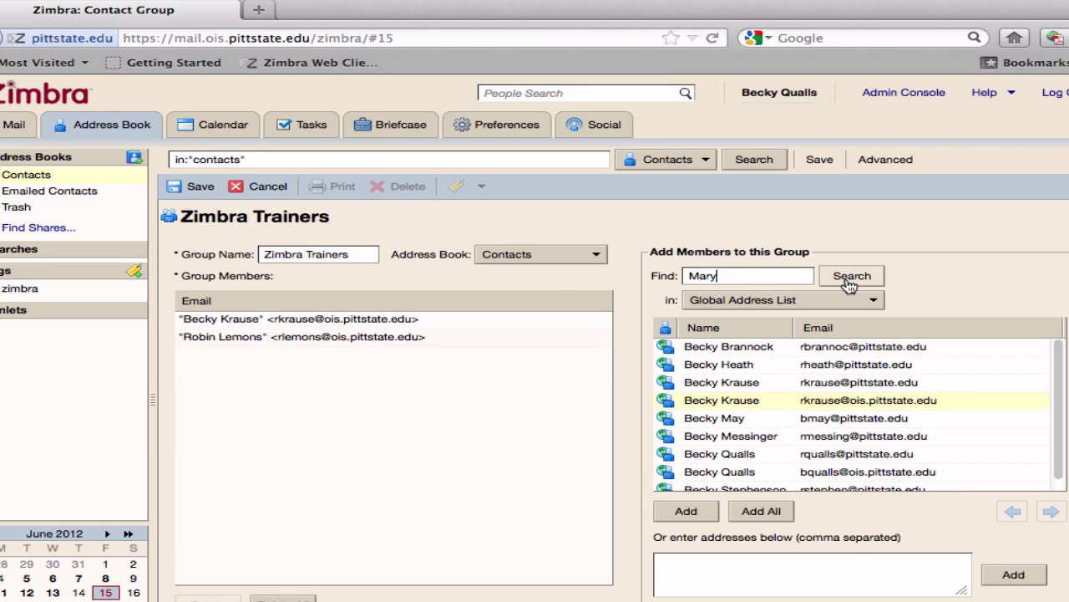
pyautogui.click(852, 275)
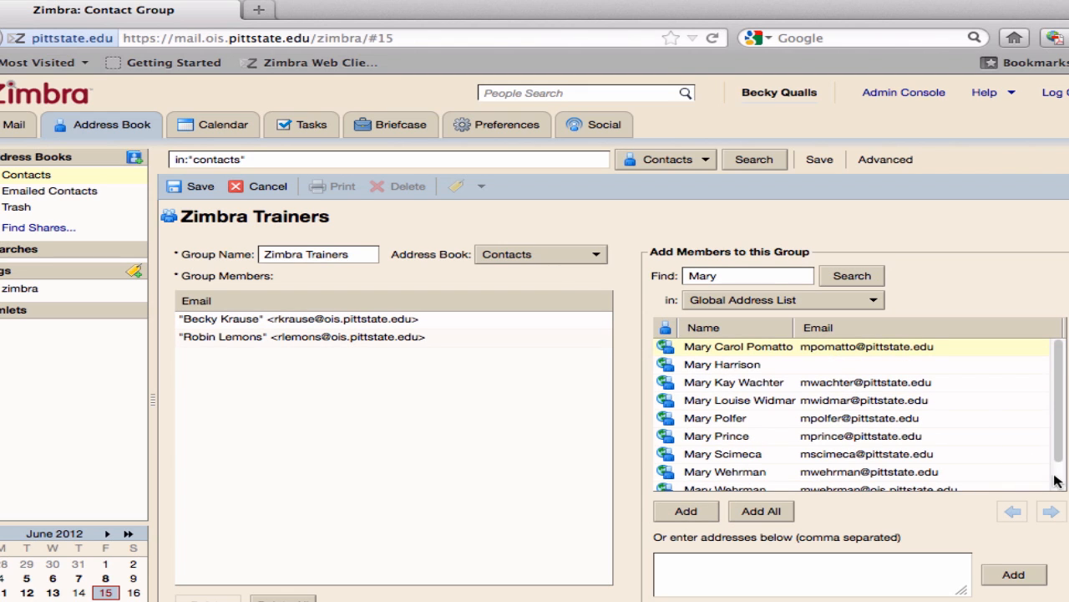
pyautogui.scroll(-2, 1054, 484)
pyautogui.click(823, 463)
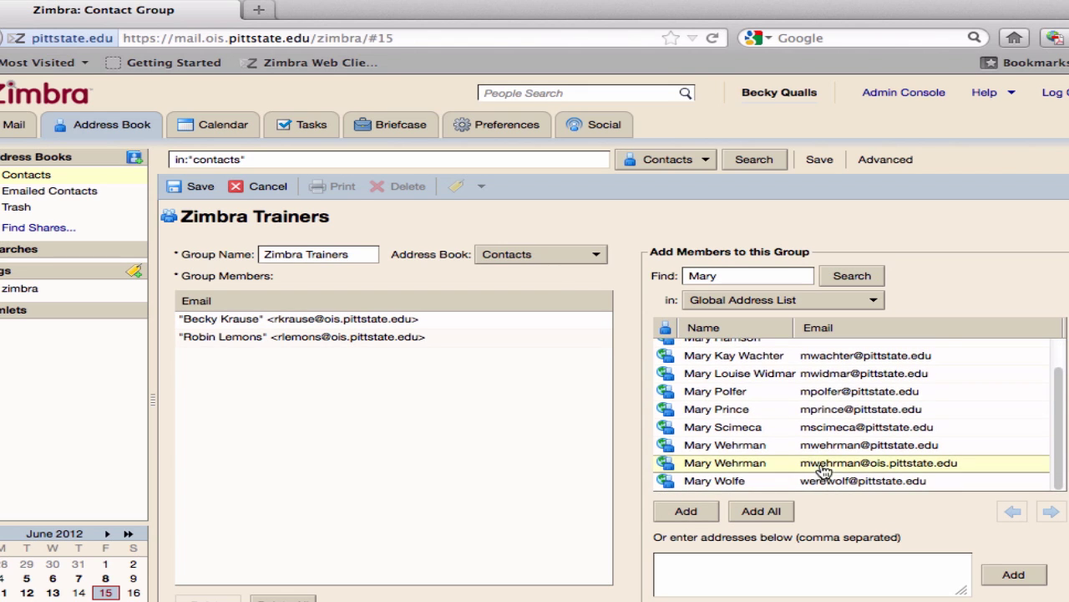
pyautogui.click(686, 511)
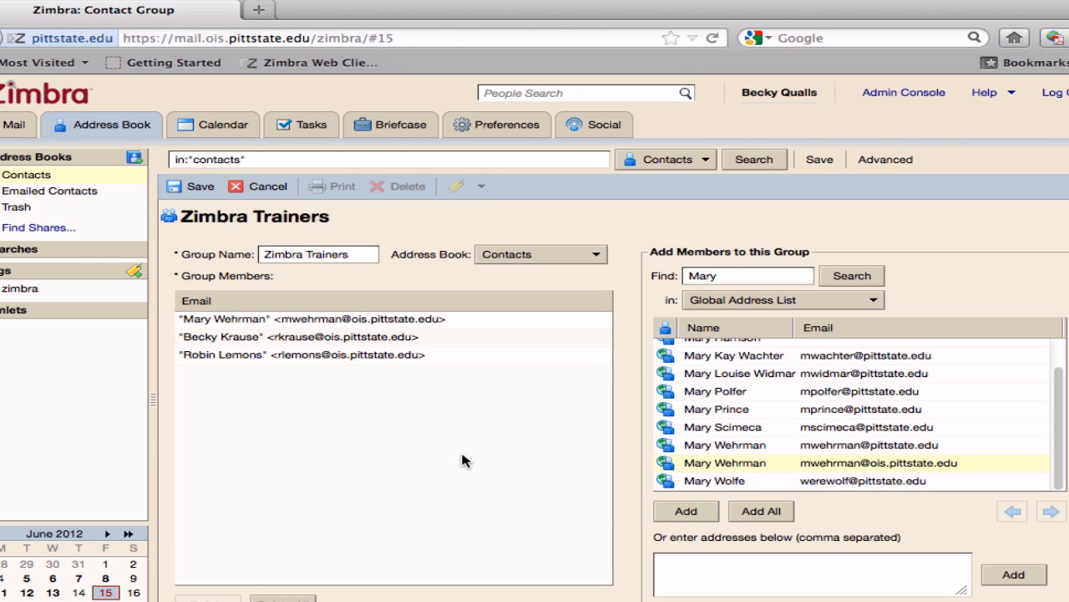
# Step: Save the Zimbra Trainers group and return to the Mail inbox
pyautogui.click(195, 189)
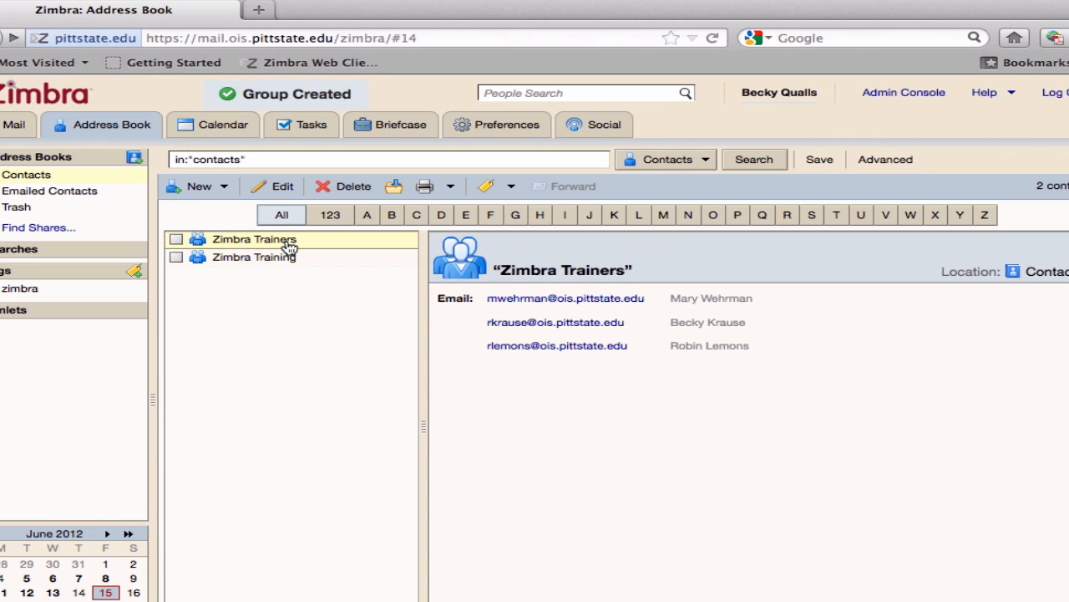
pyautogui.click(12, 127)
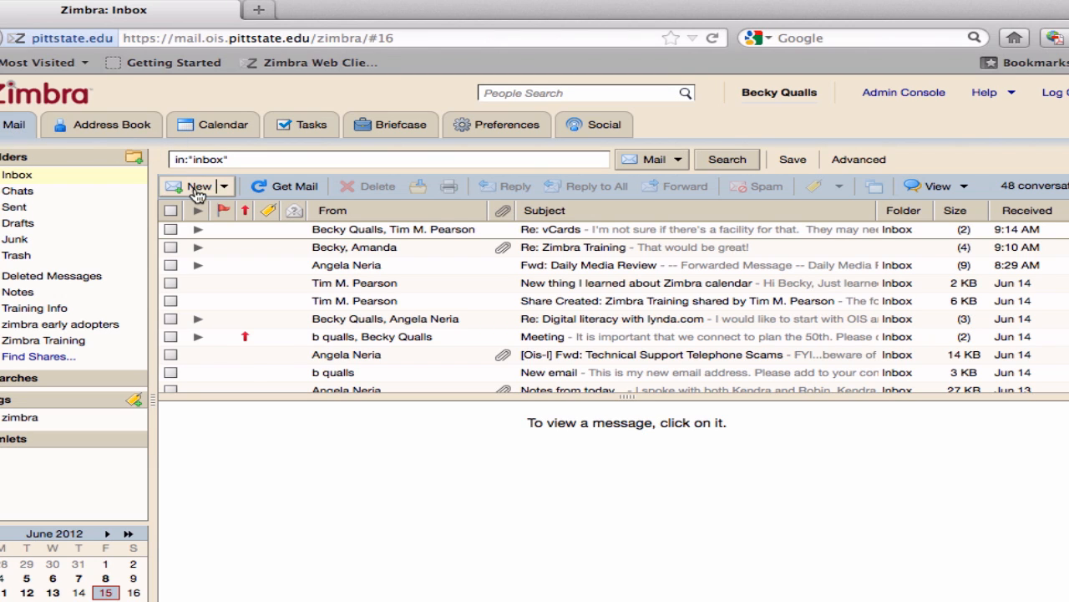
# Step: Compose a new email with Zimbra Trainers in To, expanding to Mary, Becky and Robin
pyautogui.click(199, 186)
pyautogui.write('z')
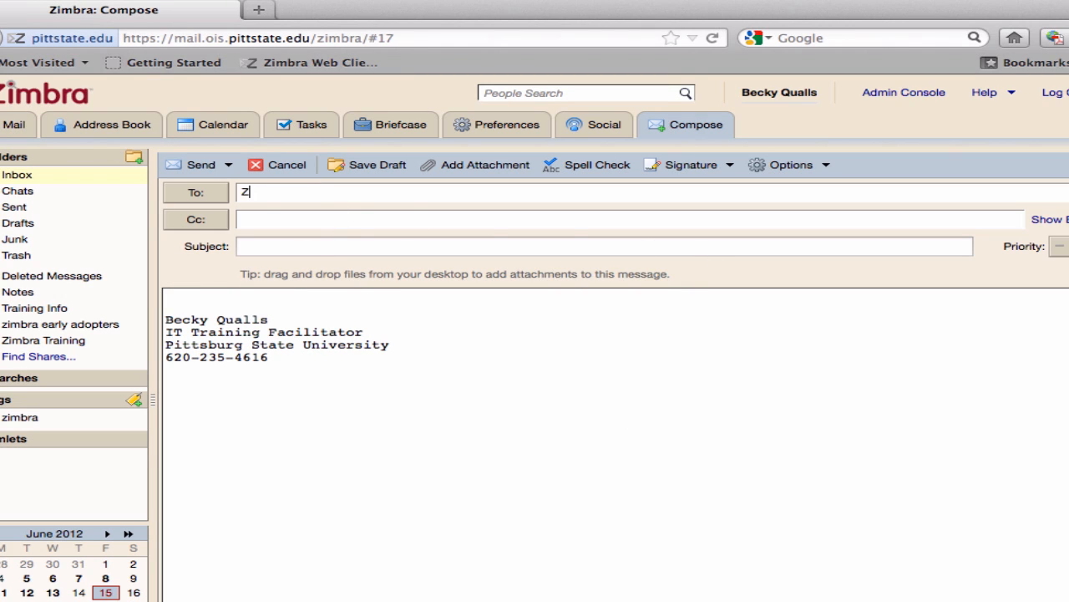
pyautogui.write('imbra')
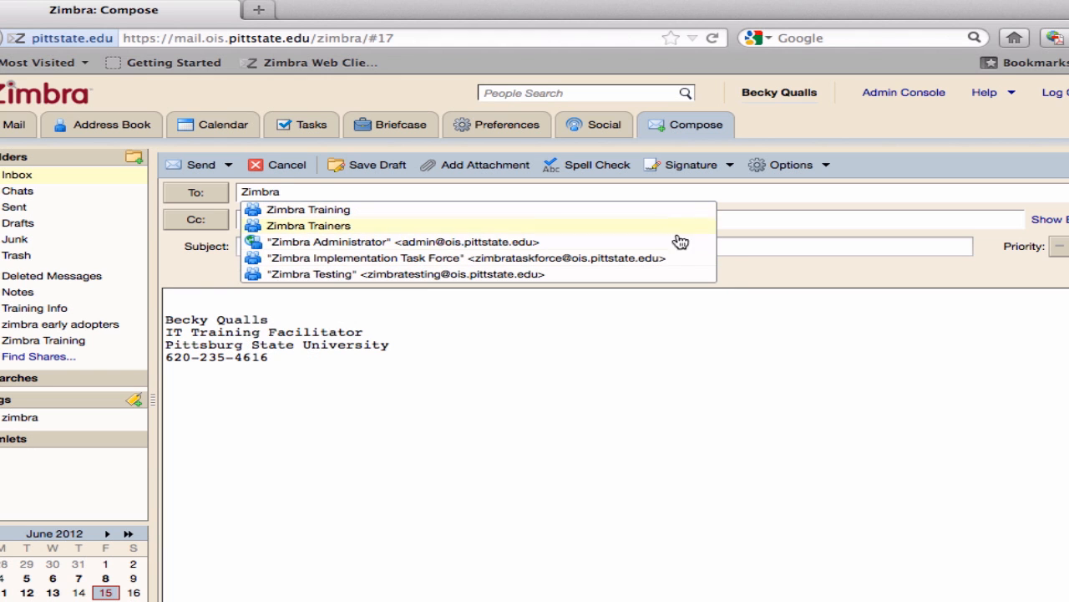
pyautogui.click(344, 227)
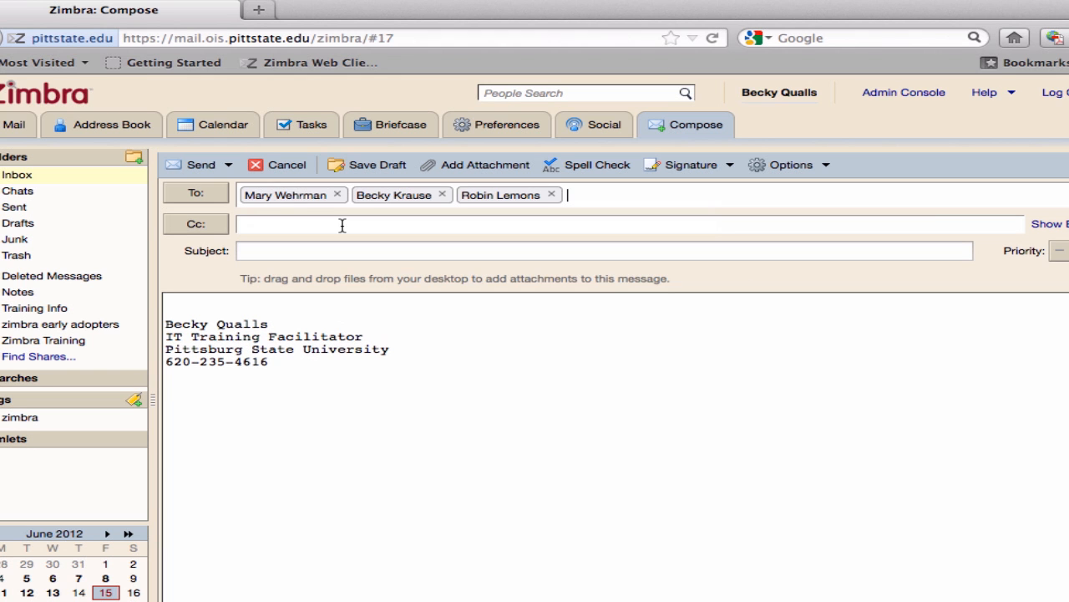